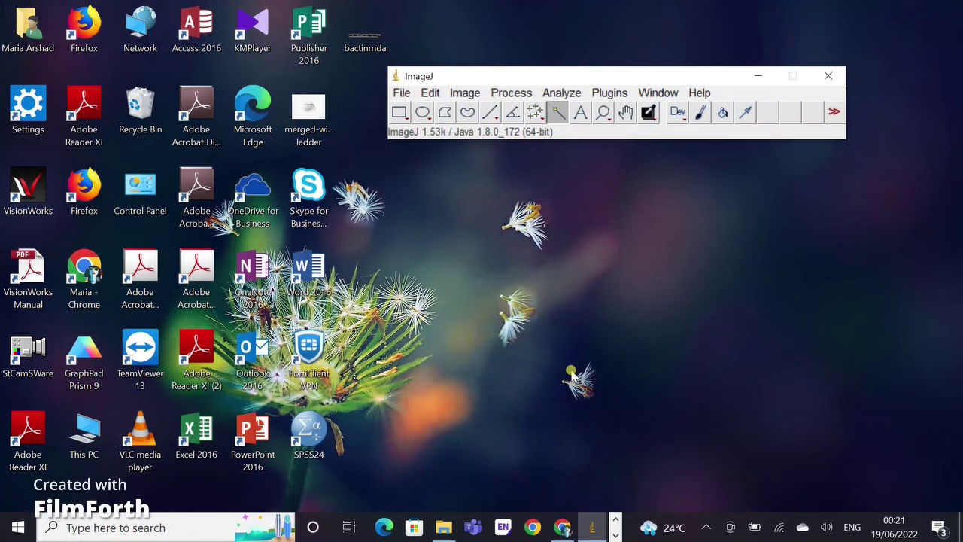
# Open bactinmda.png in ImageJ from the desktop and bring up the image's context menu.
pyautogui.moveTo(639, 67); pyautogui.dragTo(672, 52)
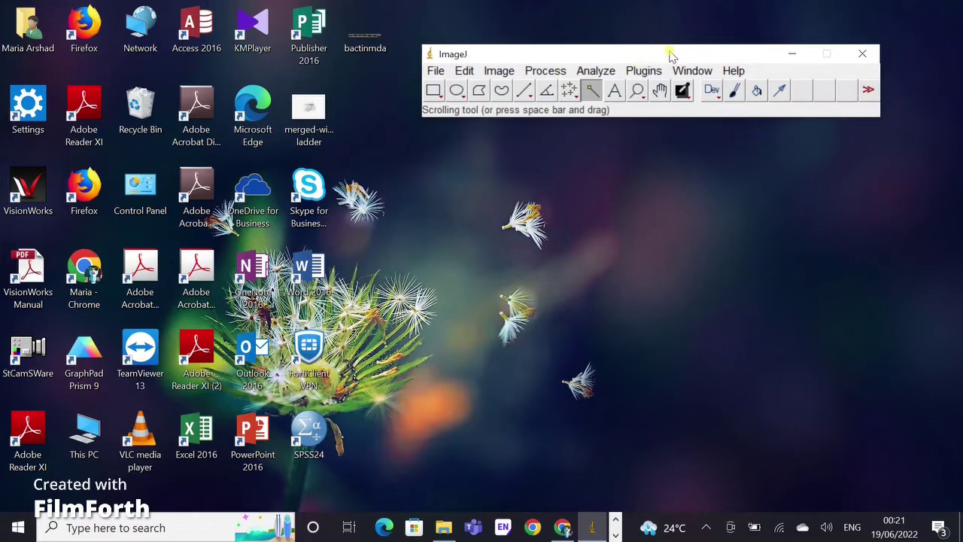
pyautogui.click(437, 72)
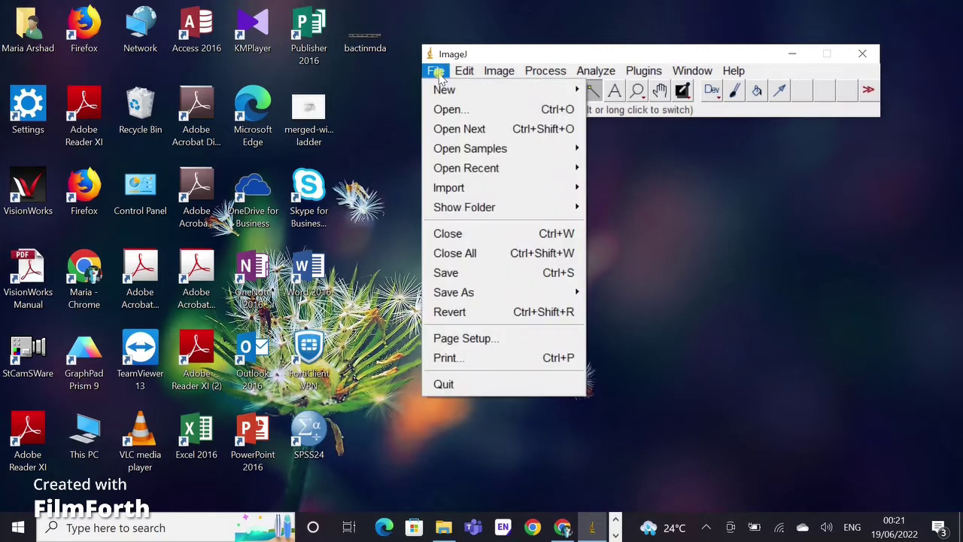
pyautogui.click(376, 42)
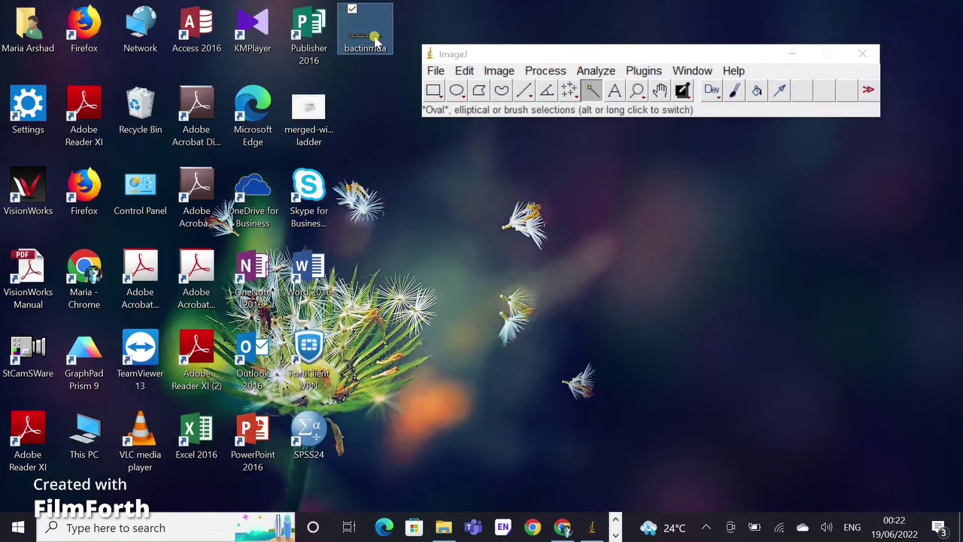
pyautogui.moveTo(375, 35); pyautogui.dragTo(509, 110)
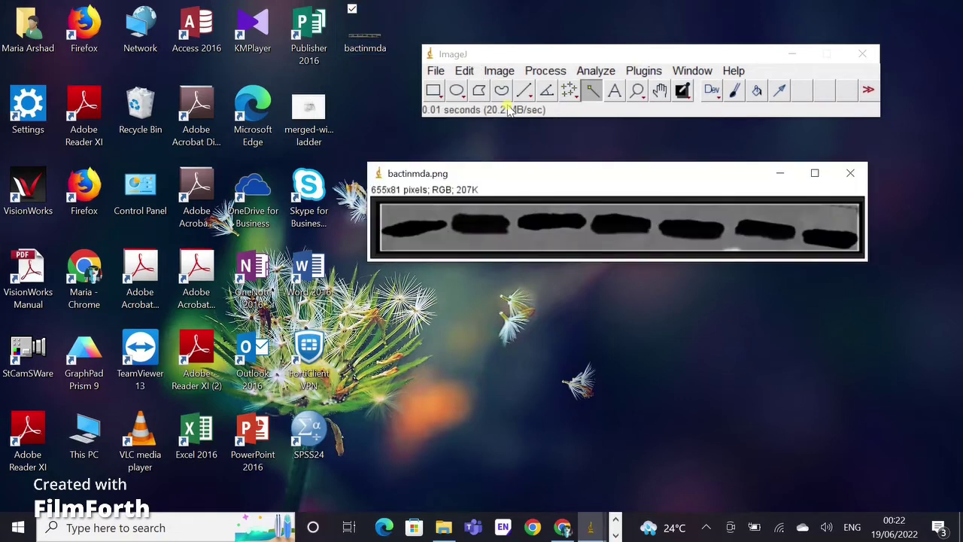
pyautogui.rightClick(591, 237)
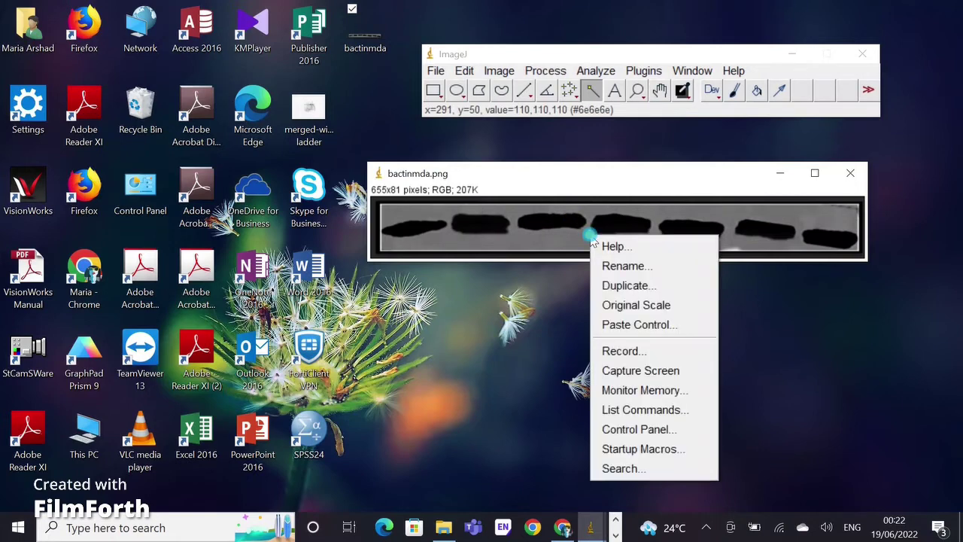
# Launch Brightness/Contrast by searching 'bright' in the Command Finder, then close the finder.
pyautogui.click(668, 416)
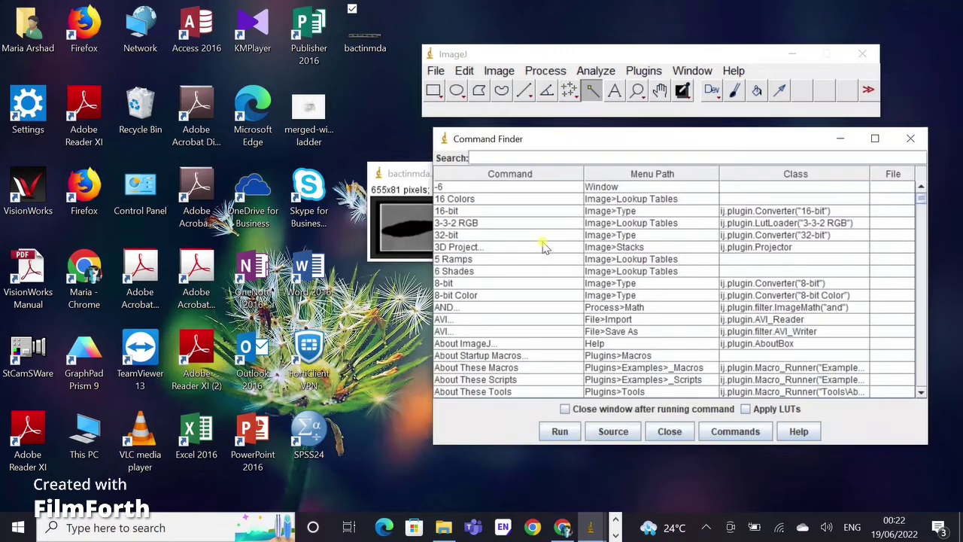
pyautogui.click(543, 155)
pyautogui.write('bright')
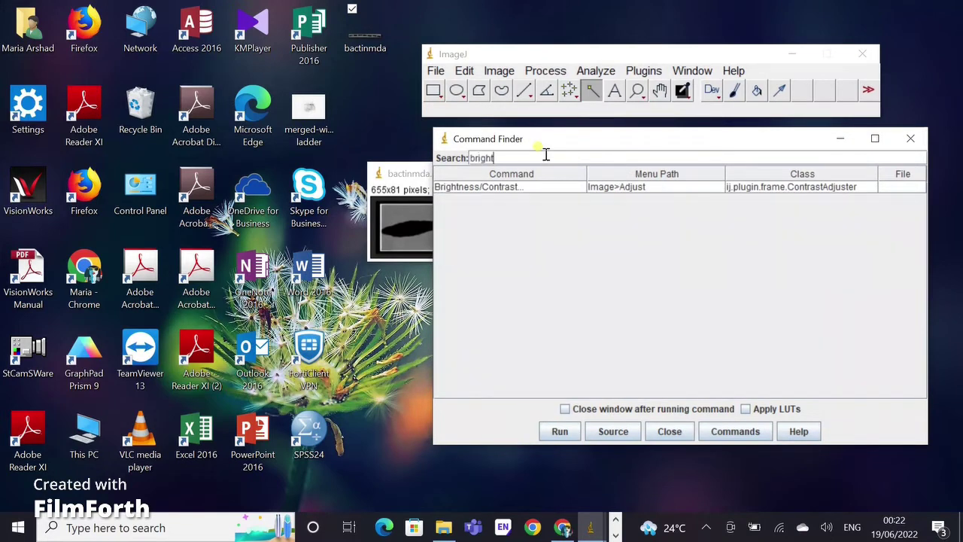
pyautogui.click(512, 190)
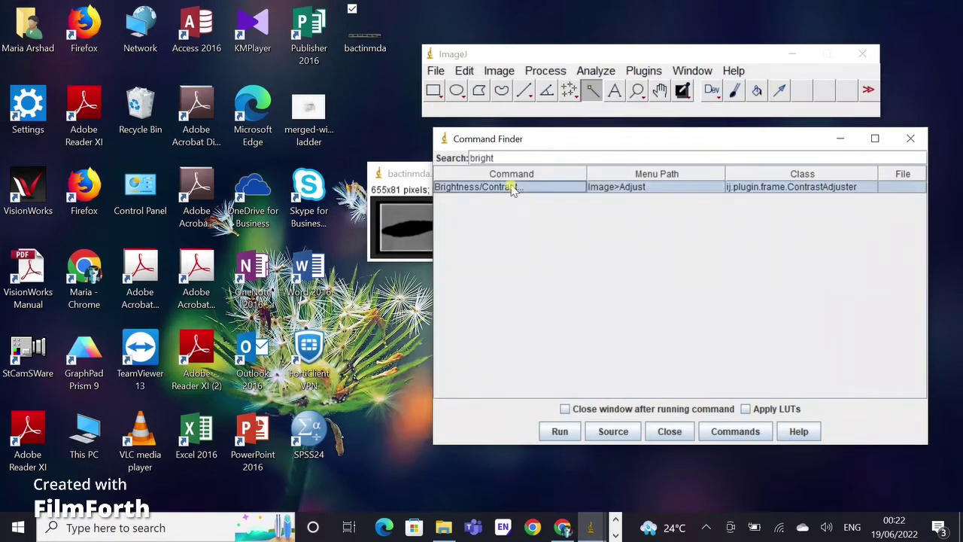
pyautogui.doubleClick(513, 190)
pyautogui.click(911, 140)
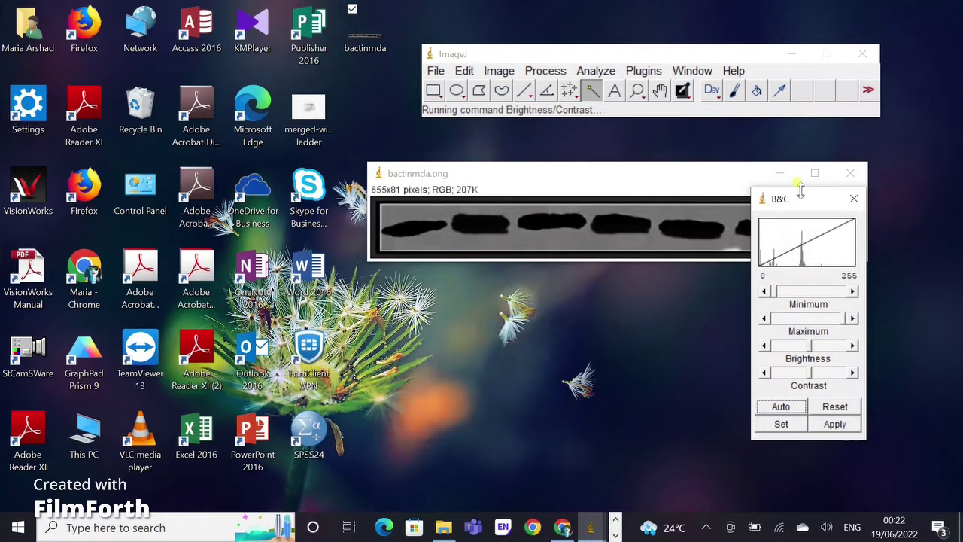
# Raise the minimum and lower the maximum display levels to boost band contrast, then close B&C.
pyautogui.moveTo(800, 194); pyautogui.dragTo(806, 276)
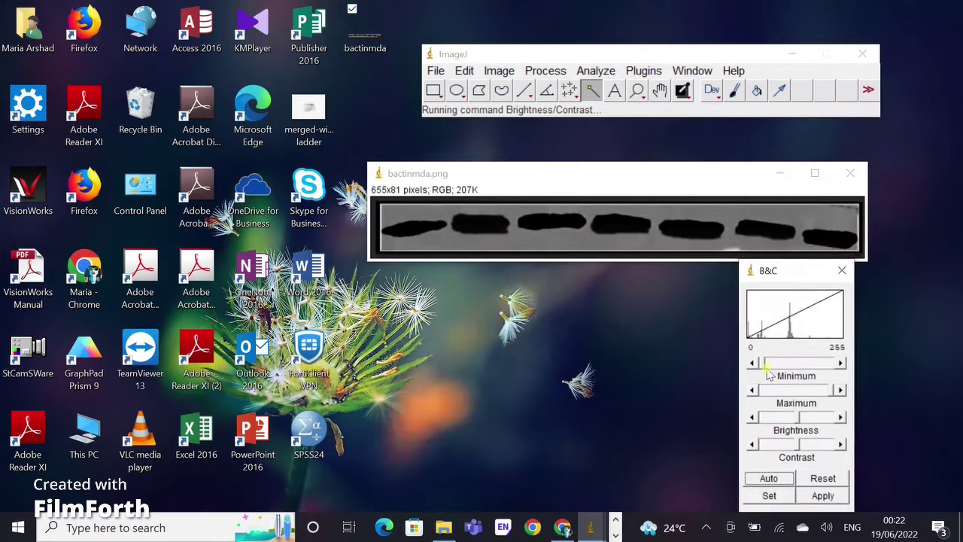
pyautogui.click(764, 366)
pyautogui.moveTo(764, 366)
pyautogui.mouseDown()
pyautogui.moveTo(776, 365)
pyautogui.moveTo(764, 367)
pyautogui.mouseUp()
pyautogui.click(836, 390)
pyautogui.moveTo(838, 395); pyautogui.dragTo(799, 393)
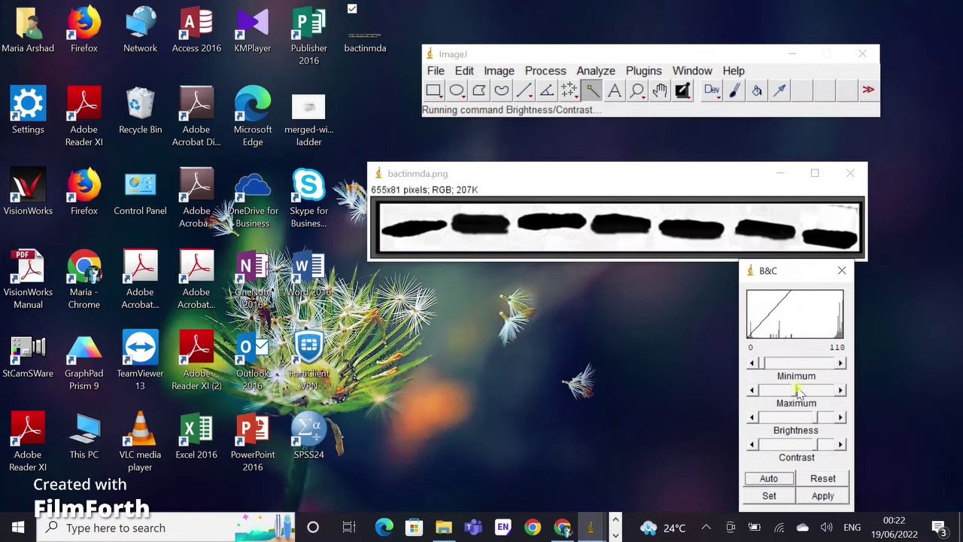
pyautogui.click(842, 271)
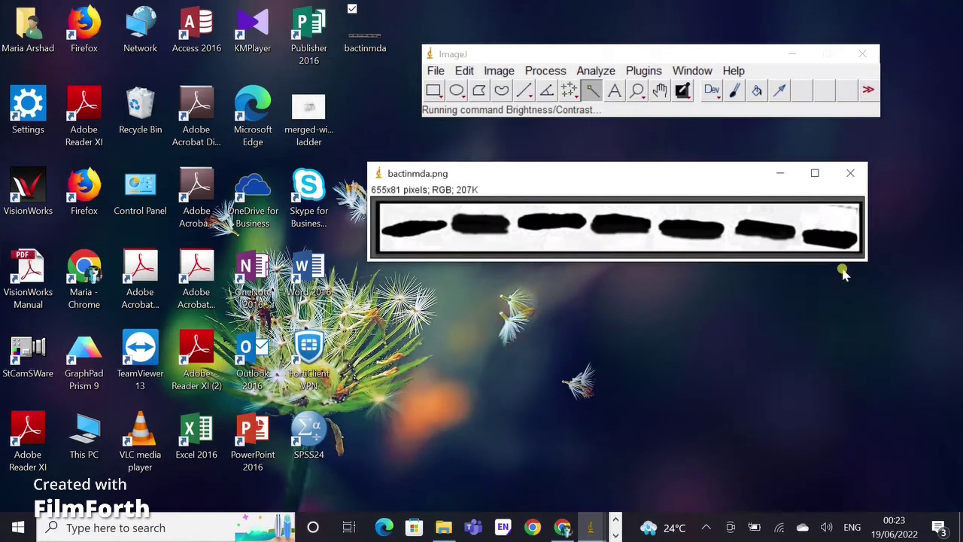
# Box the seven bands with a rectangle, mark it as gel lane 1, and open Analyze > Gels.
pyautogui.click(433, 92)
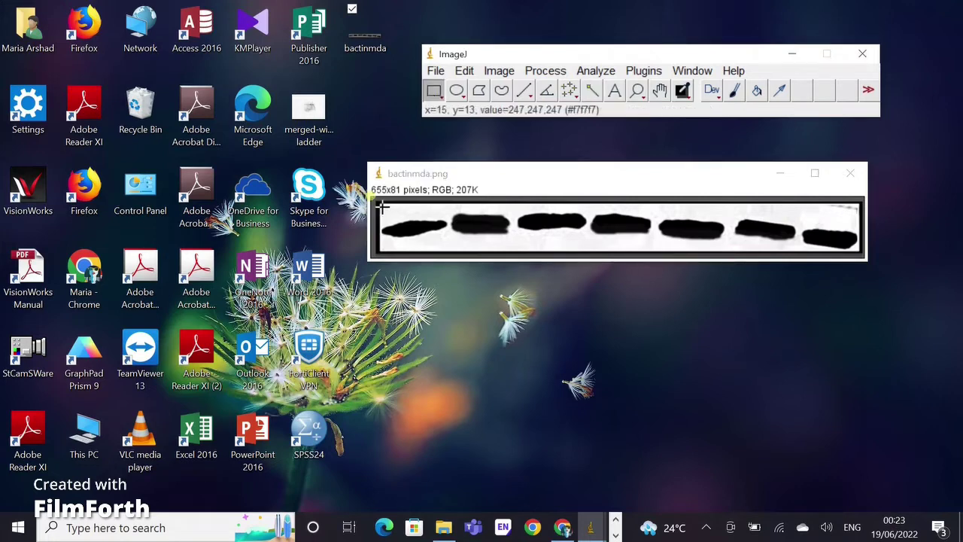
pyautogui.moveTo(382, 207); pyautogui.dragTo(859, 251)
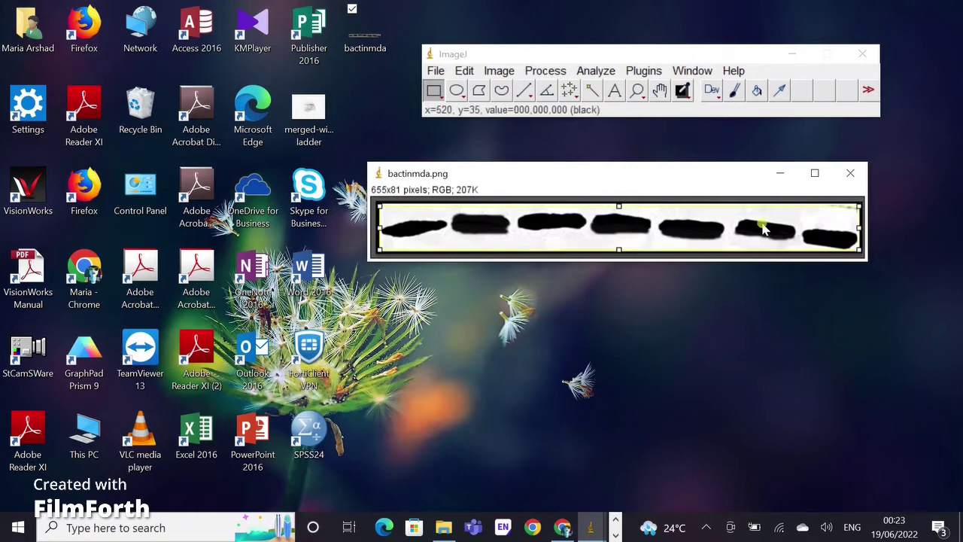
pyautogui.click(596, 70)
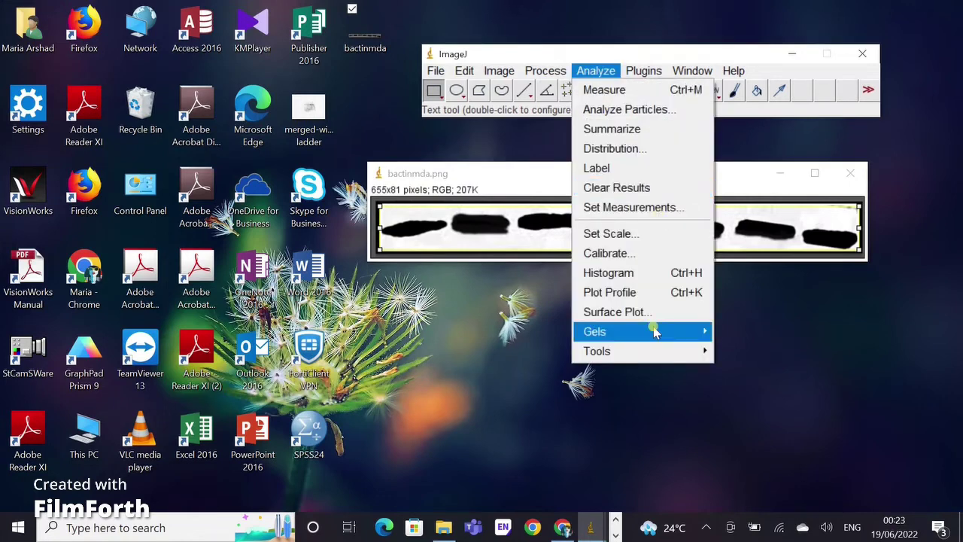
pyautogui.moveTo(654, 332)
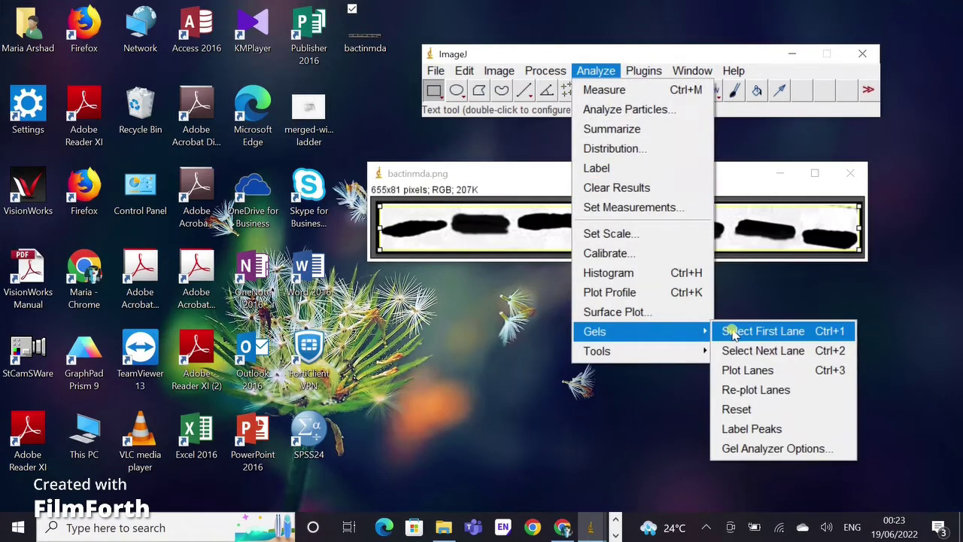
pyautogui.click(734, 335)
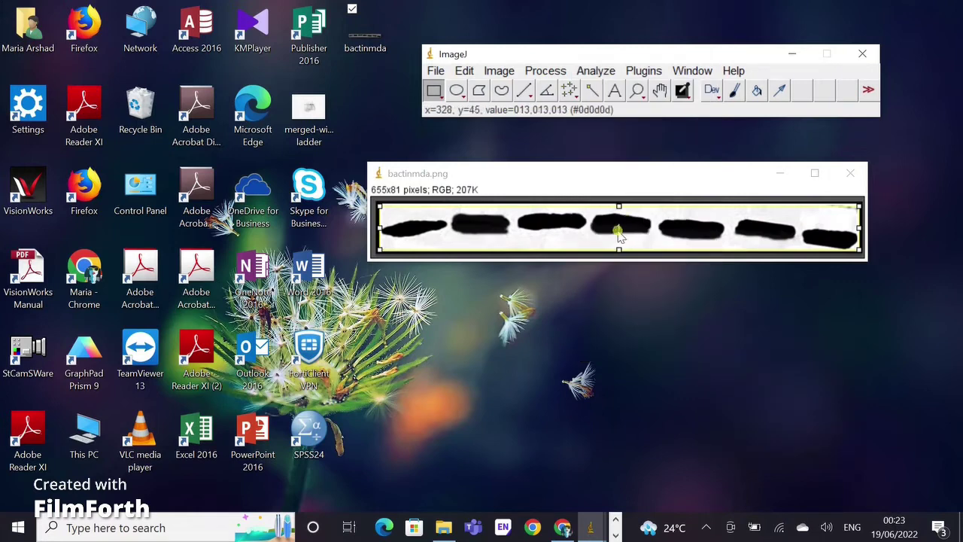
pyautogui.click(596, 70)
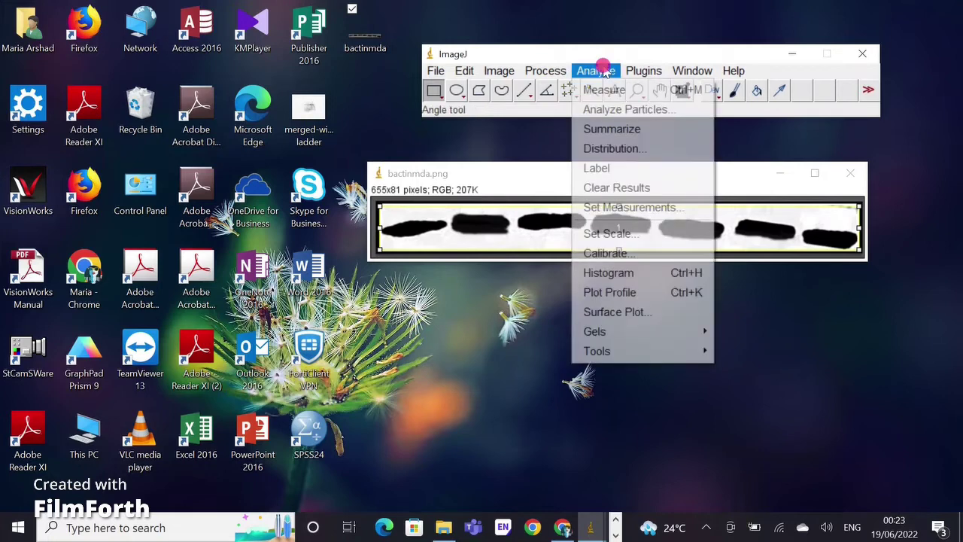
pyautogui.click(646, 332)
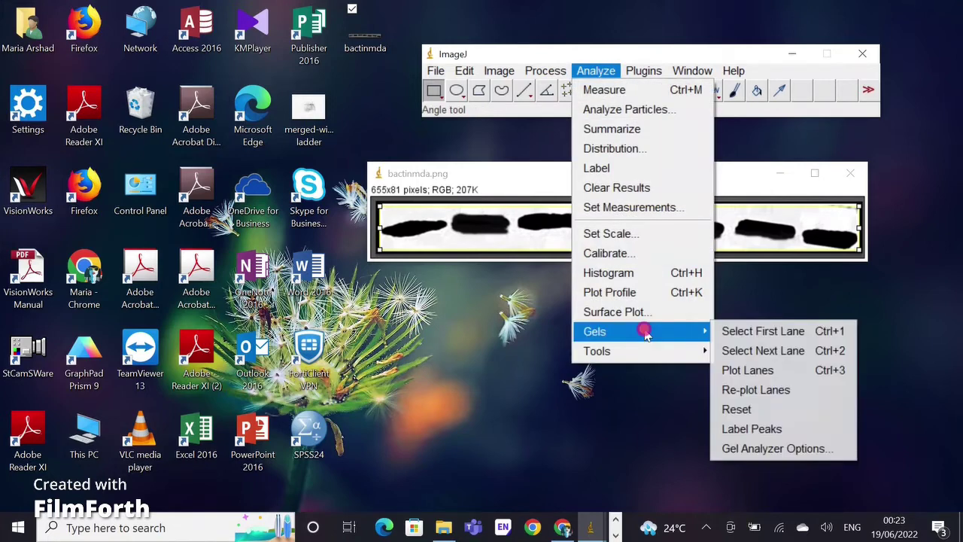
# Plot the marked lane and move the Plots of bactinmda window up and left.
pyautogui.click(762, 371)
pyautogui.moveTo(680, 182); pyautogui.dragTo(619, 148)
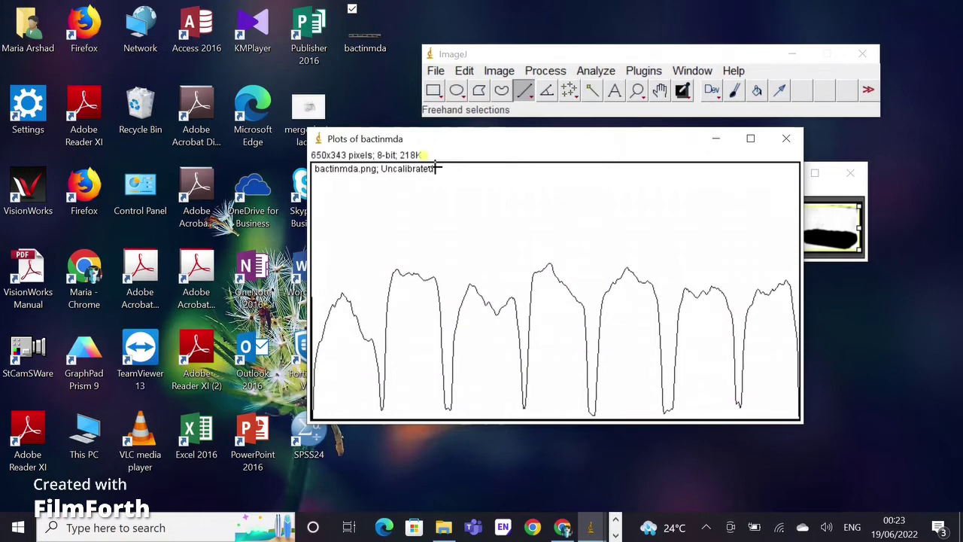
# Draw straight baselines across the bottoms of the lane 1 profile peaks to close each band.
pyautogui.click(525, 90)
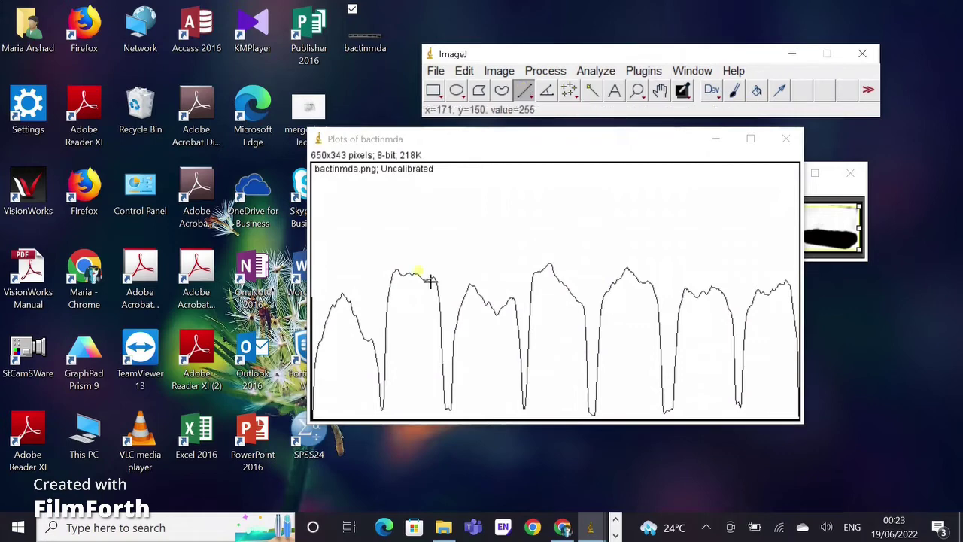
pyautogui.moveTo(316, 410); pyautogui.dragTo(383, 409)
pyautogui.click(383, 409)
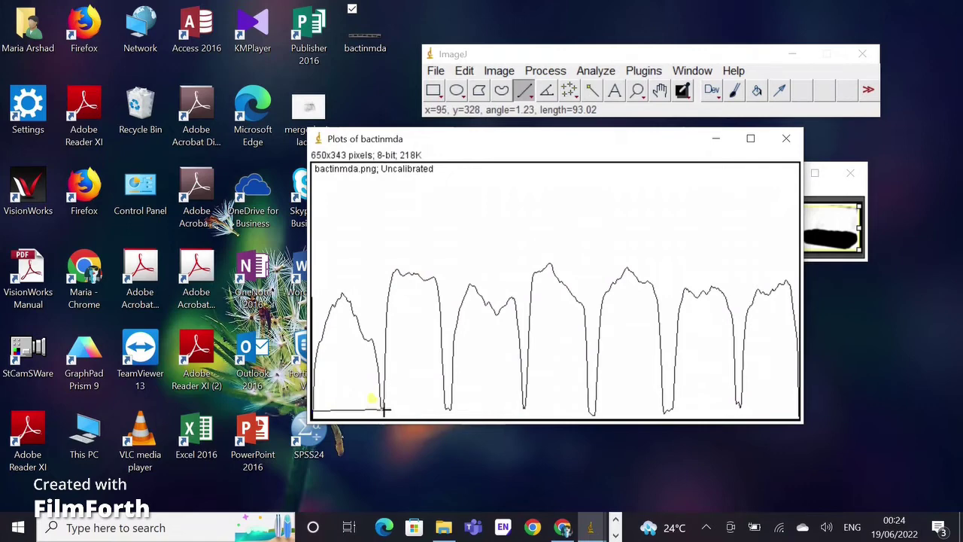
pyautogui.moveTo(383, 409)
pyautogui.mouseDown()
pyautogui.moveTo(608, 412)
pyautogui.moveTo(801, 399)
pyautogui.mouseUp()
pyautogui.click(595, 413)
pyautogui.click(671, 408)
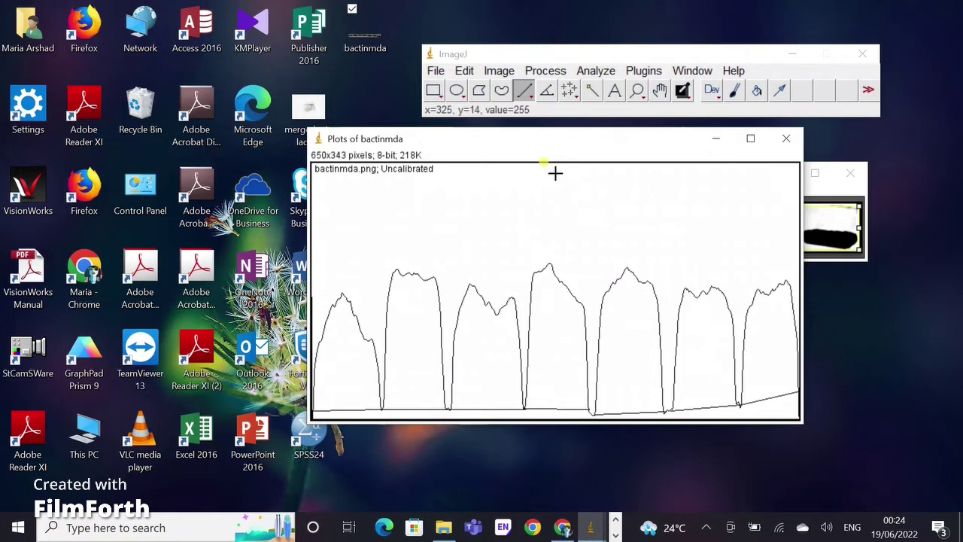
pyautogui.click(595, 91)
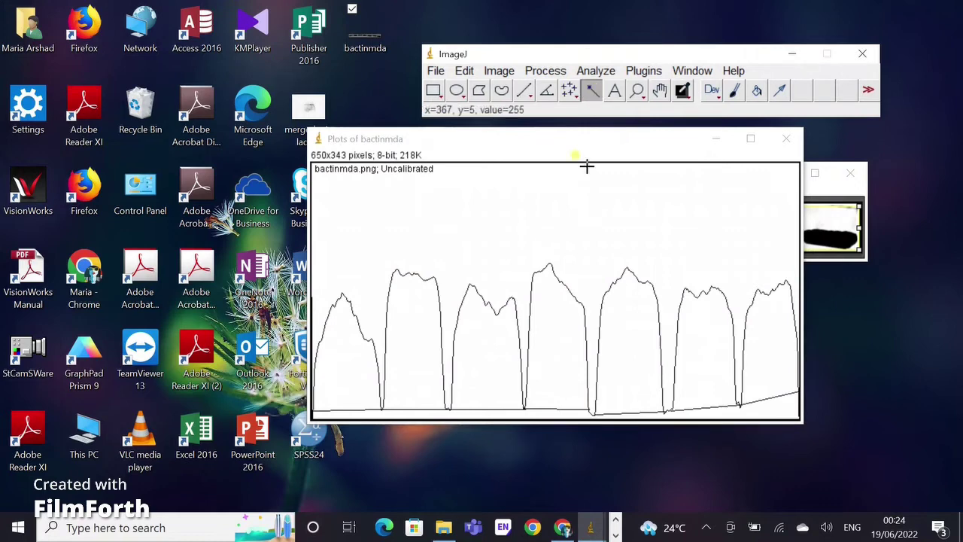
# Measure all seven peak areas with the Wand, from 9918.933 to 9777.518.
pyautogui.click(344, 324)
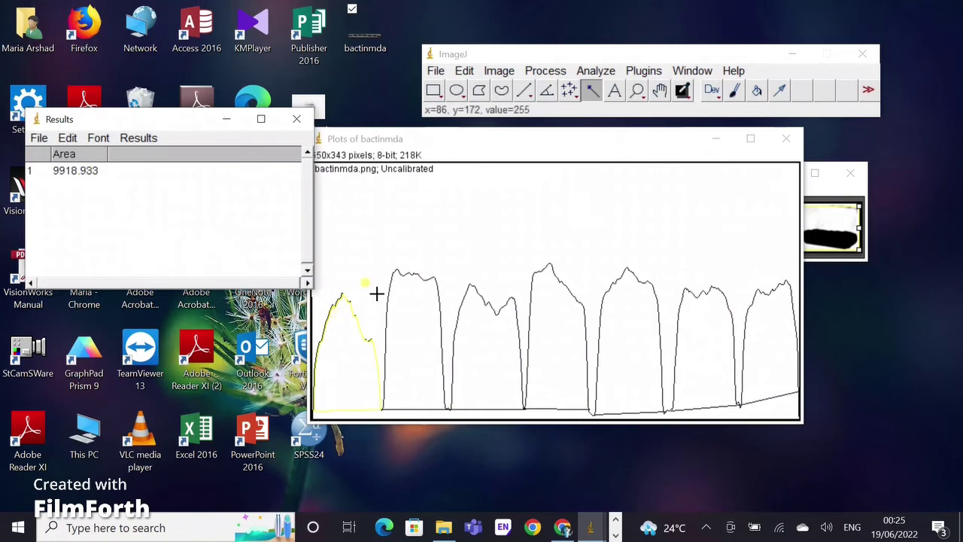
pyautogui.click(410, 300)
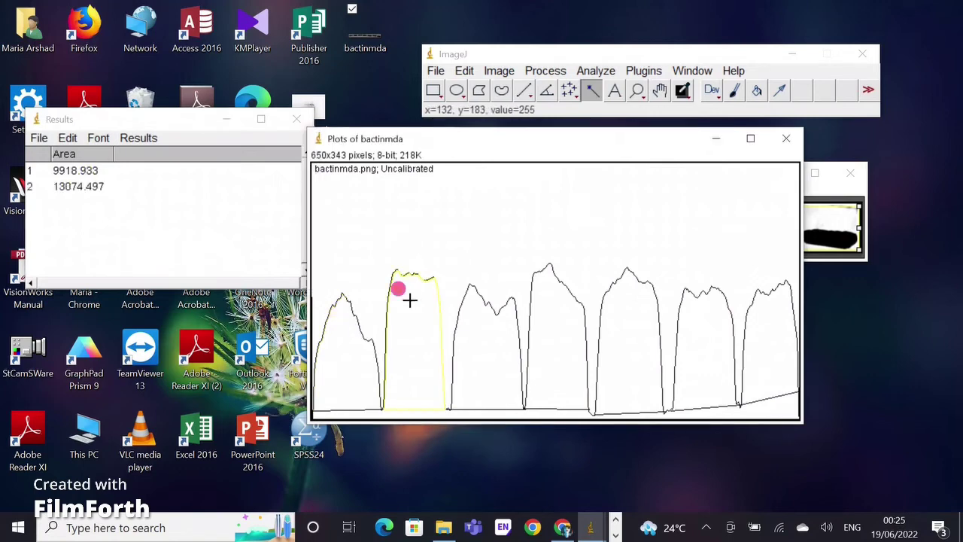
pyautogui.click(514, 325)
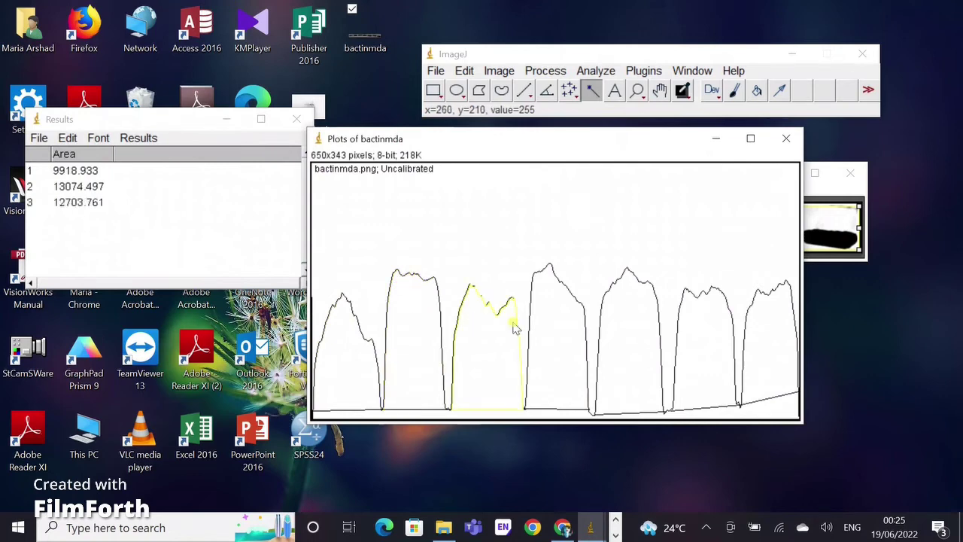
pyautogui.click(530, 323)
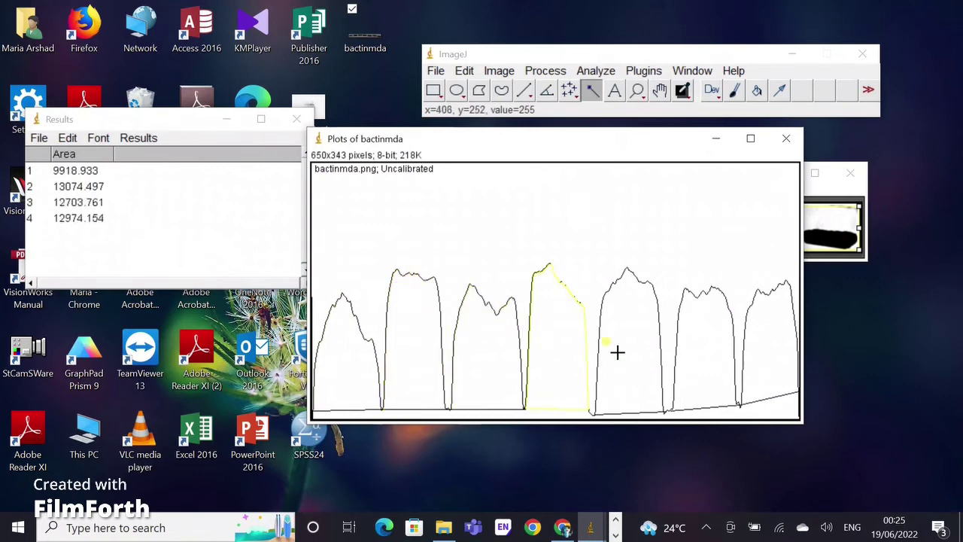
pyautogui.click(617, 352)
pyautogui.click(698, 354)
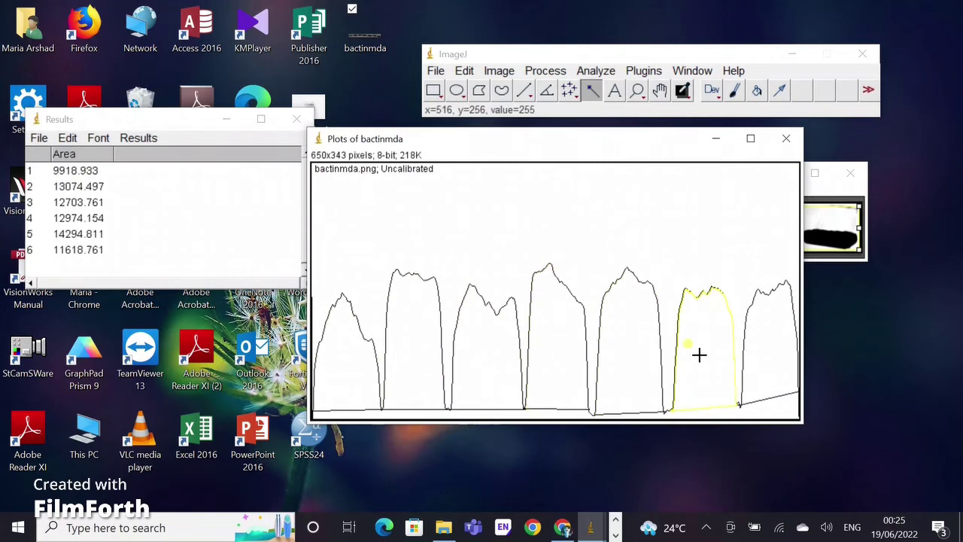
pyautogui.click(762, 358)
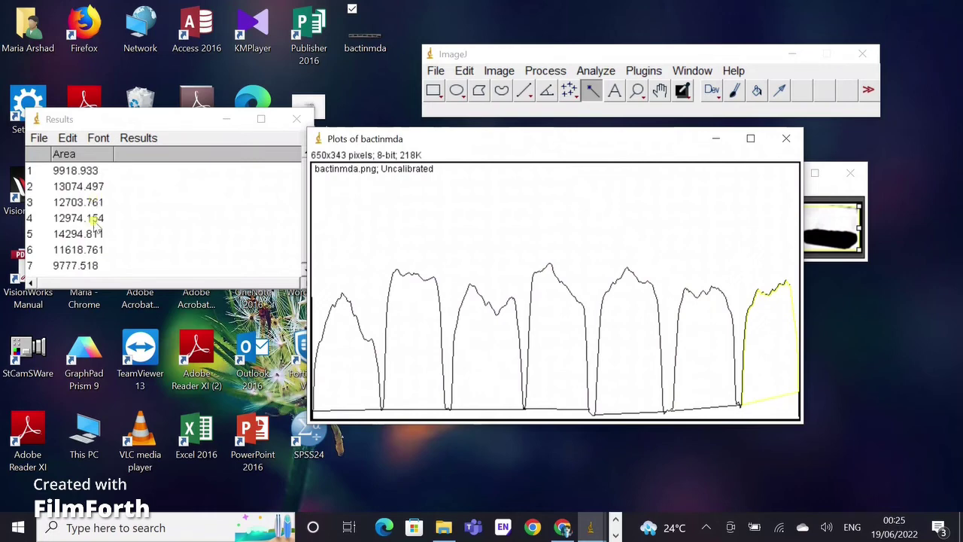
# Start saving the Results table, appending '.betaacti' to the file name.
pyautogui.click(39, 138)
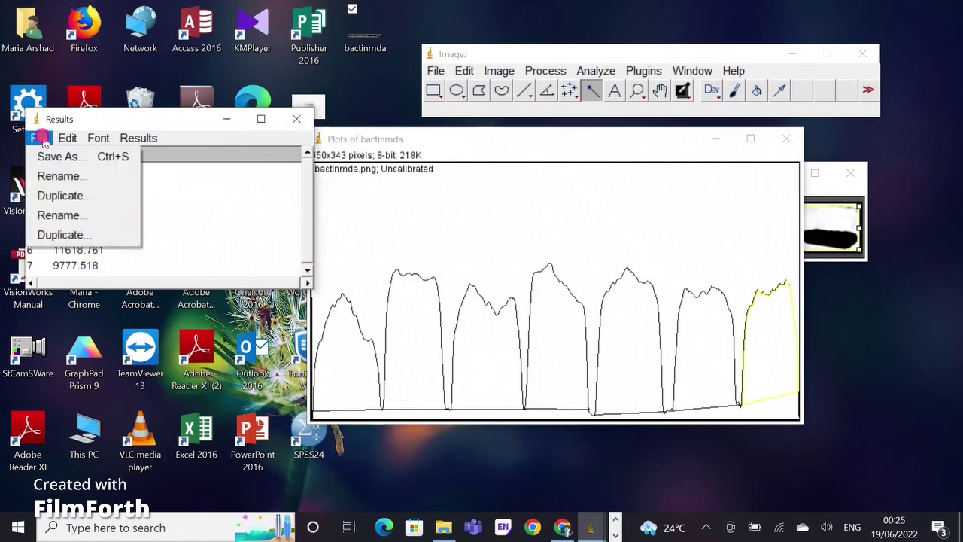
pyautogui.click(60, 159)
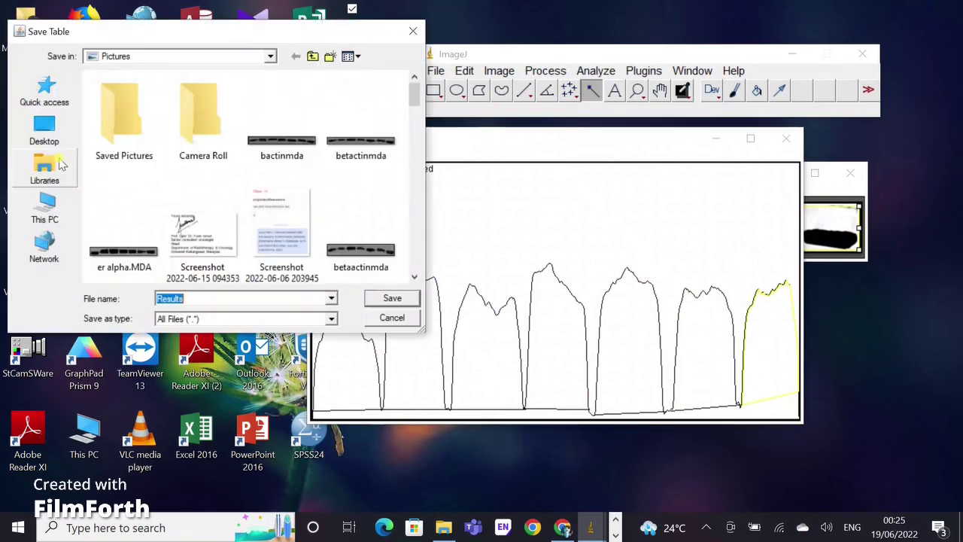
pyautogui.click(203, 297)
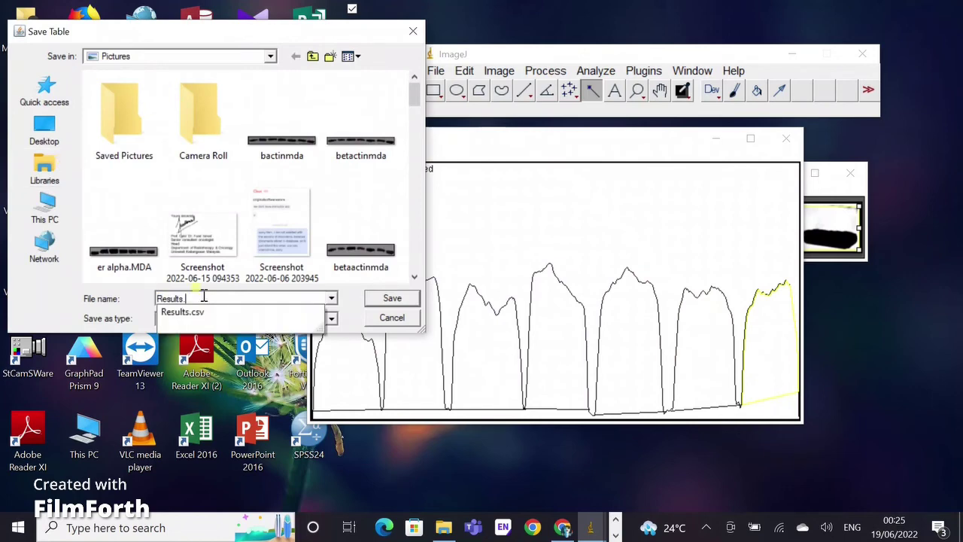
pyautogui.write('.betaacti')
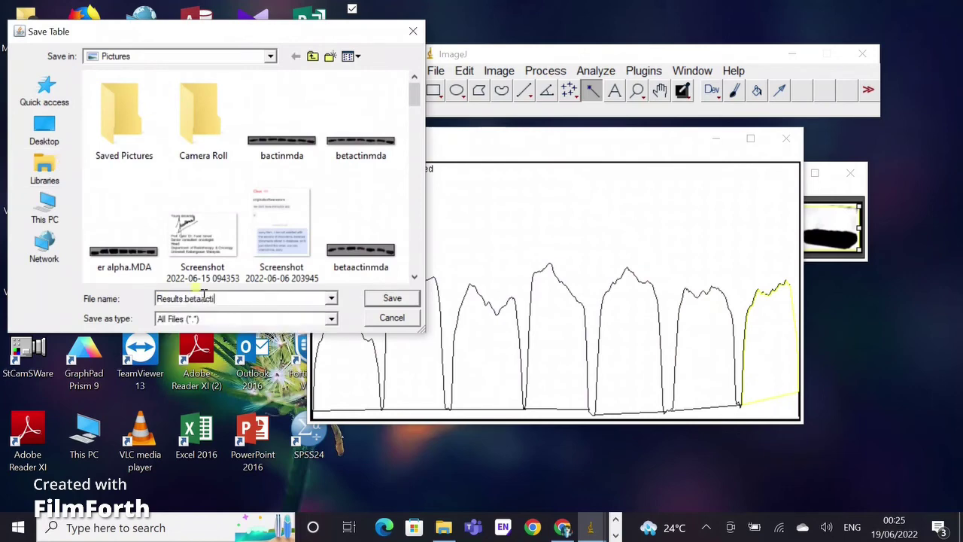